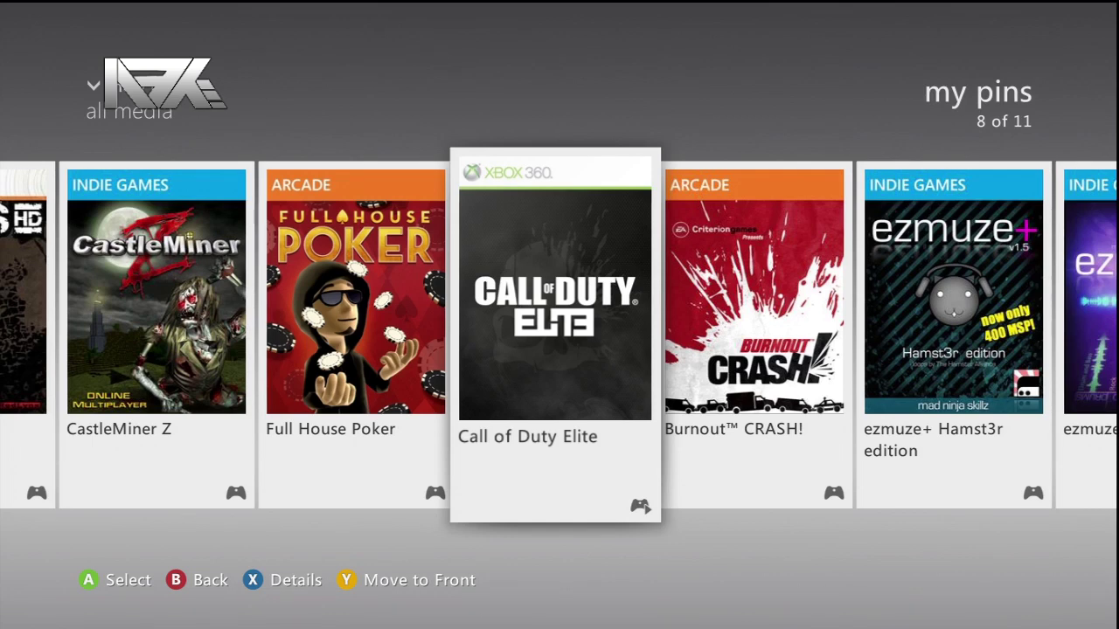
Highlight ezmuze+ Hamst3r edition among My Pins and open its overview page
{"action": "key", "text": "Right"}
{"action": "key", "text": "Right"}
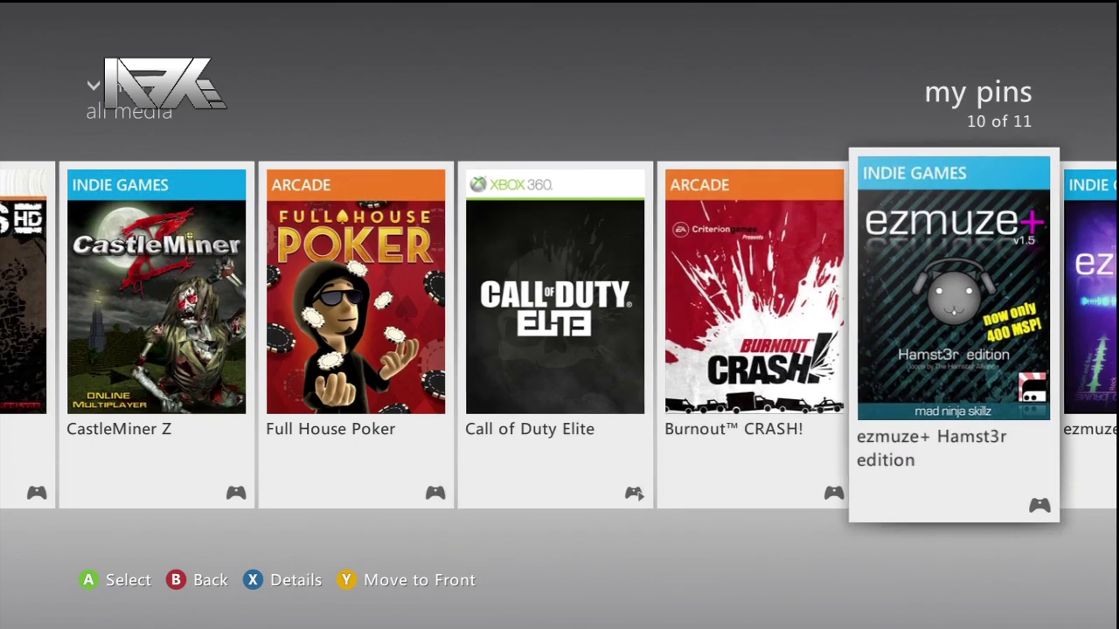
{"action": "key", "text": "Right"}
{"action": "key", "text": "Left"}
{"action": "key", "text": "Left"}
{"action": "key", "text": "Right"}
{"action": "key", "text": "Right"}
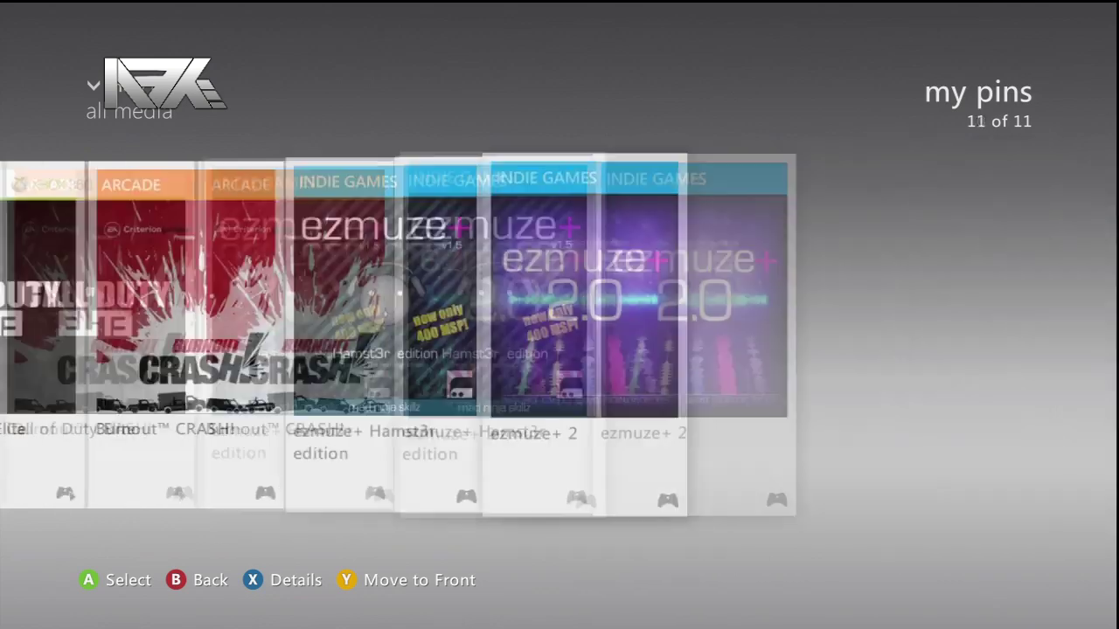
{"action": "key", "text": "Left"}
{"action": "key", "text": "Left"}
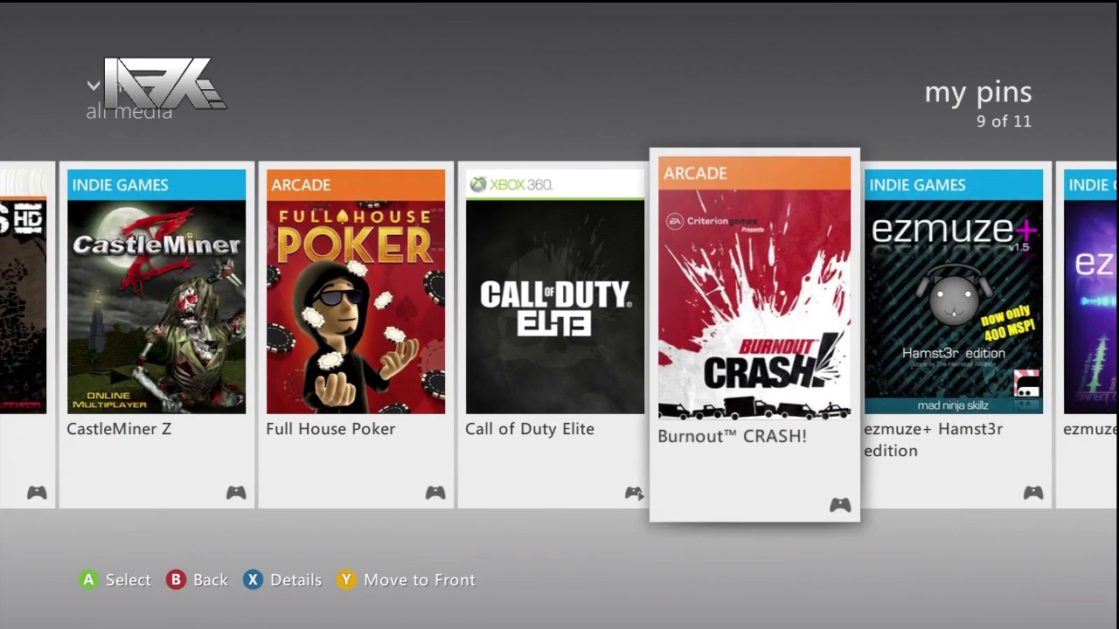
{"action": "key", "text": "Right"}
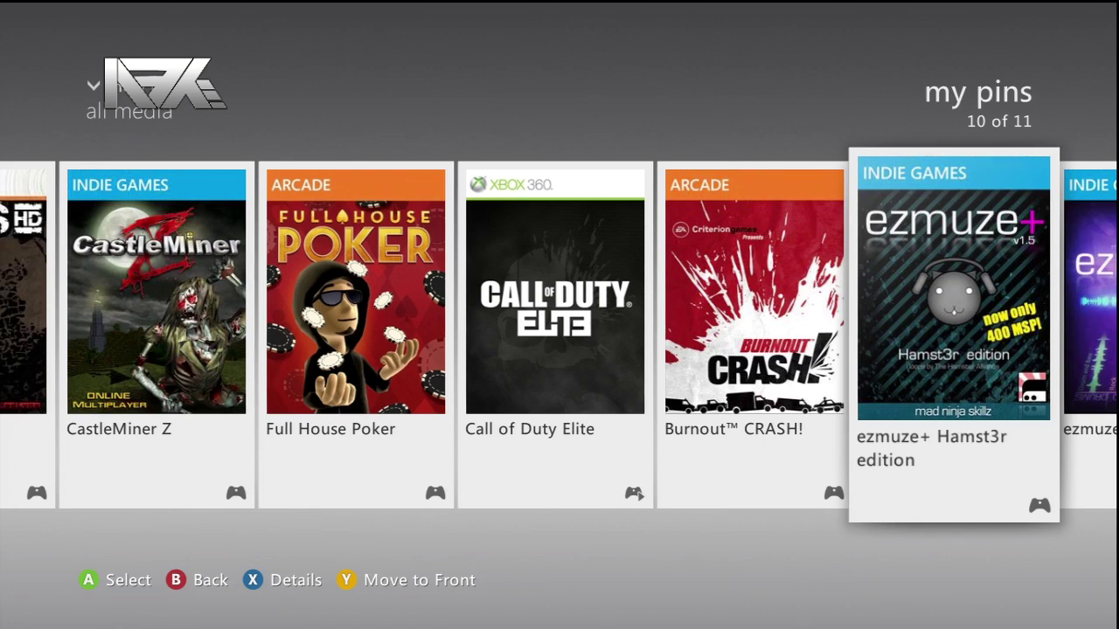
{"action": "key", "text": "Right"}
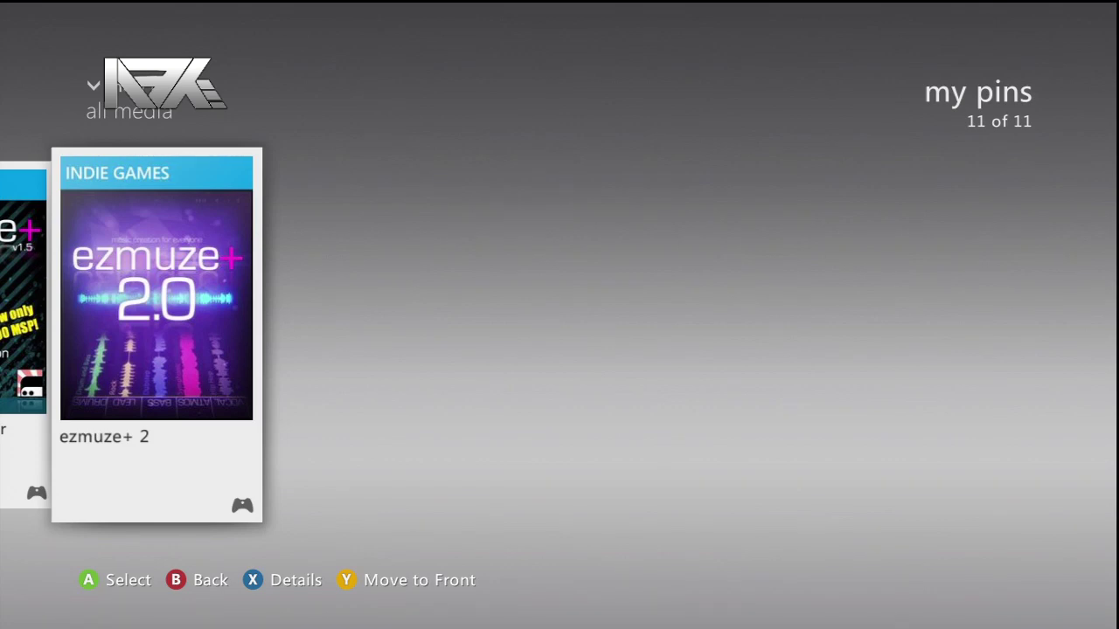
{"action": "key", "text": "Left"}
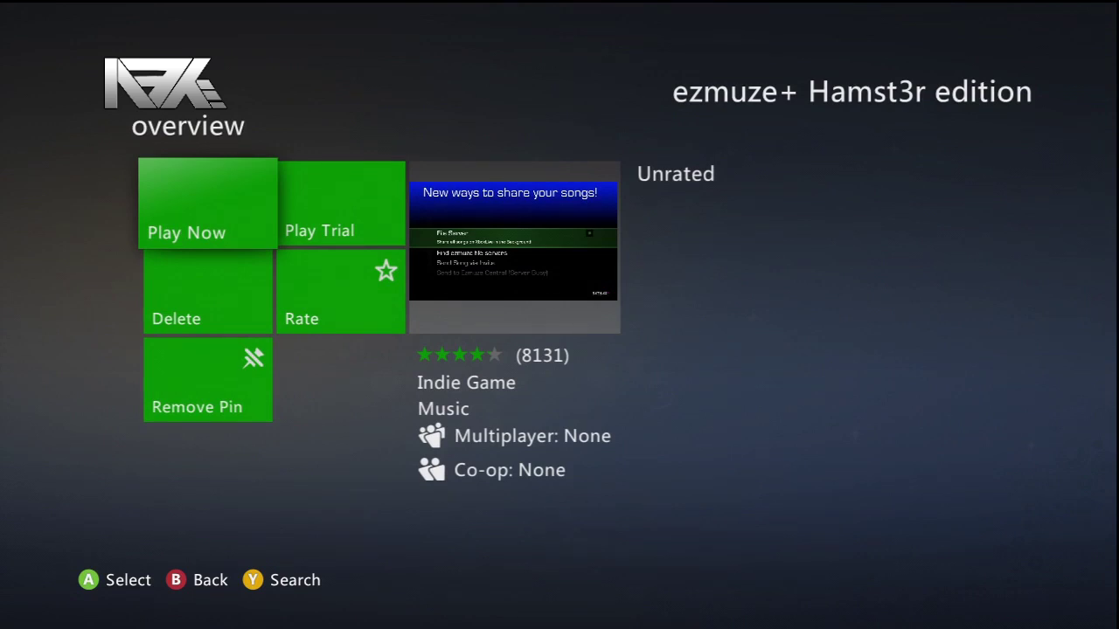
Launch ezmuze+ with Play Now, using the 3.2 GB Memory Unit as the storage device
{"action": "key", "text": "Return"}
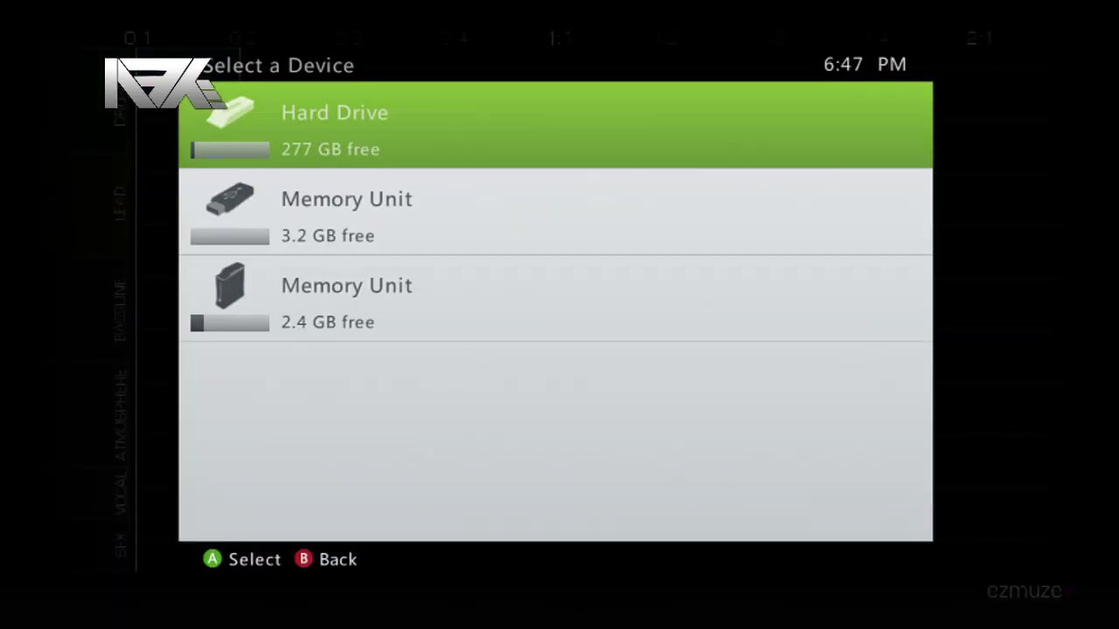
{"action": "key", "text": "Down"}
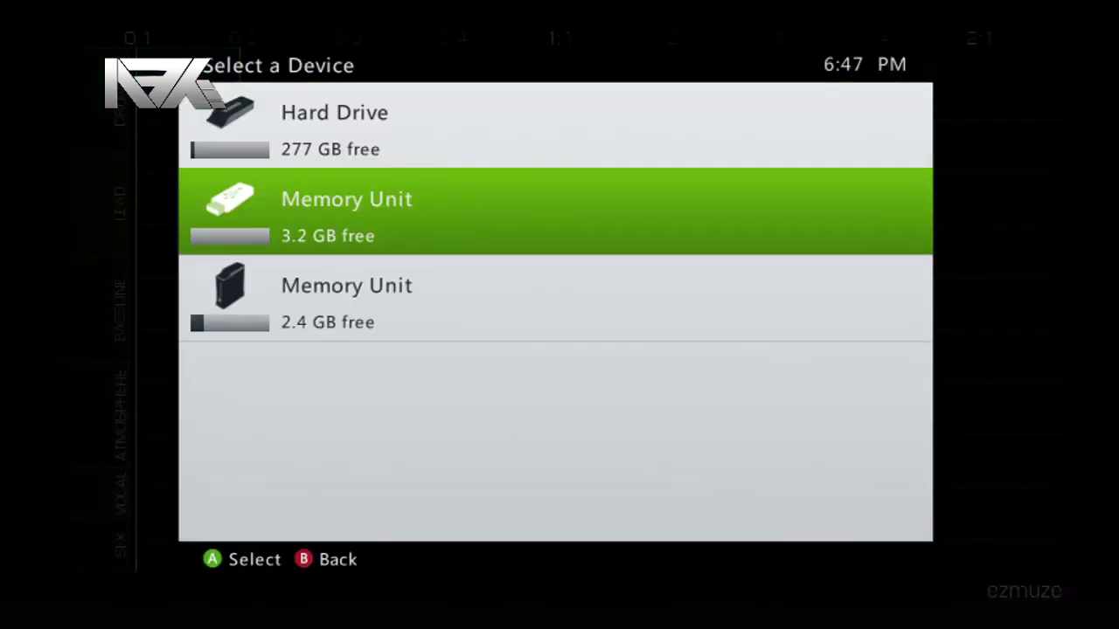
{"action": "key", "text": "Return"}
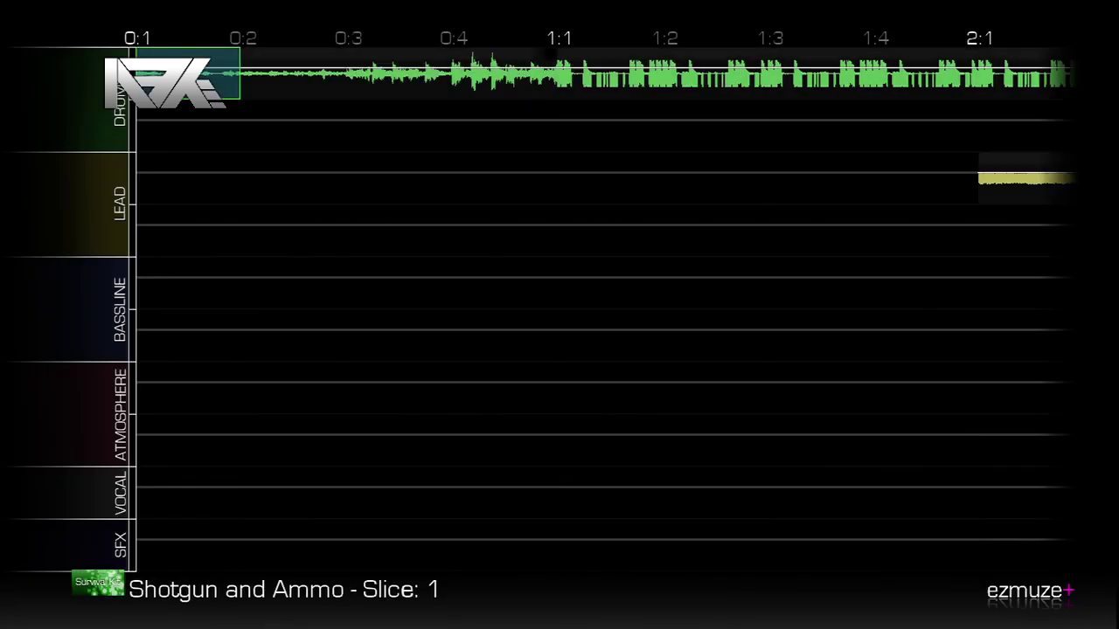
Put the grid cursor at 0:1 in the second Drums lane and choose Insert menu
{"action": "key", "text": "Down"}
{"action": "key", "text": "Right"}
{"action": "key", "text": "Right"}
{"action": "key", "text": "Right"}
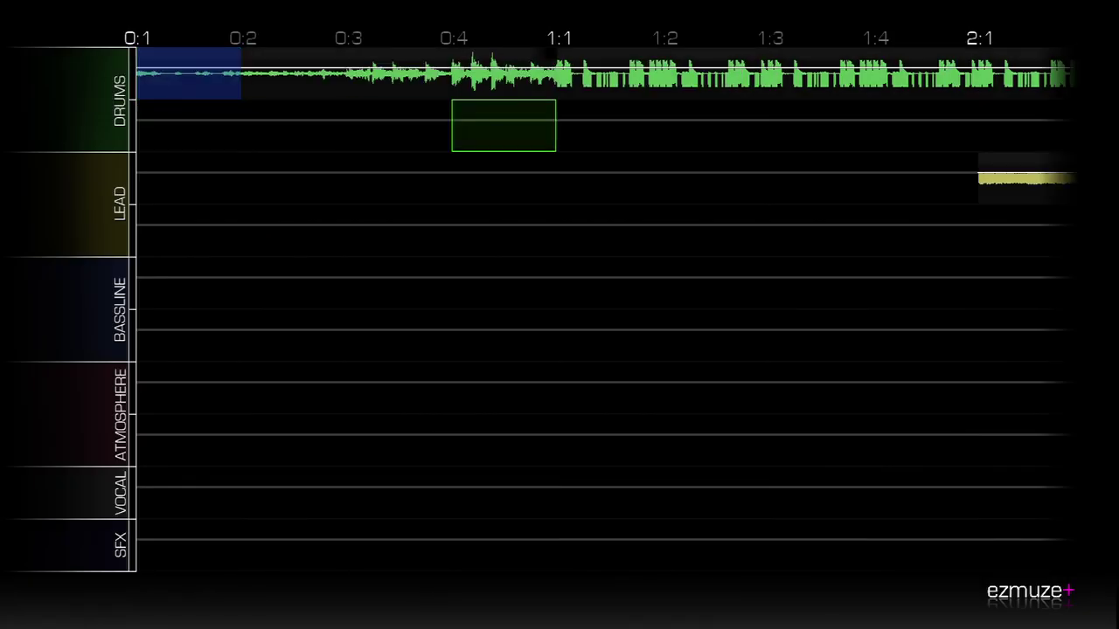
{"action": "key", "text": "Down"}
{"action": "key", "text": "Left"}
{"action": "key", "text": "Left"}
{"action": "key", "text": "Left"}
{"action": "key", "text": "Up"}
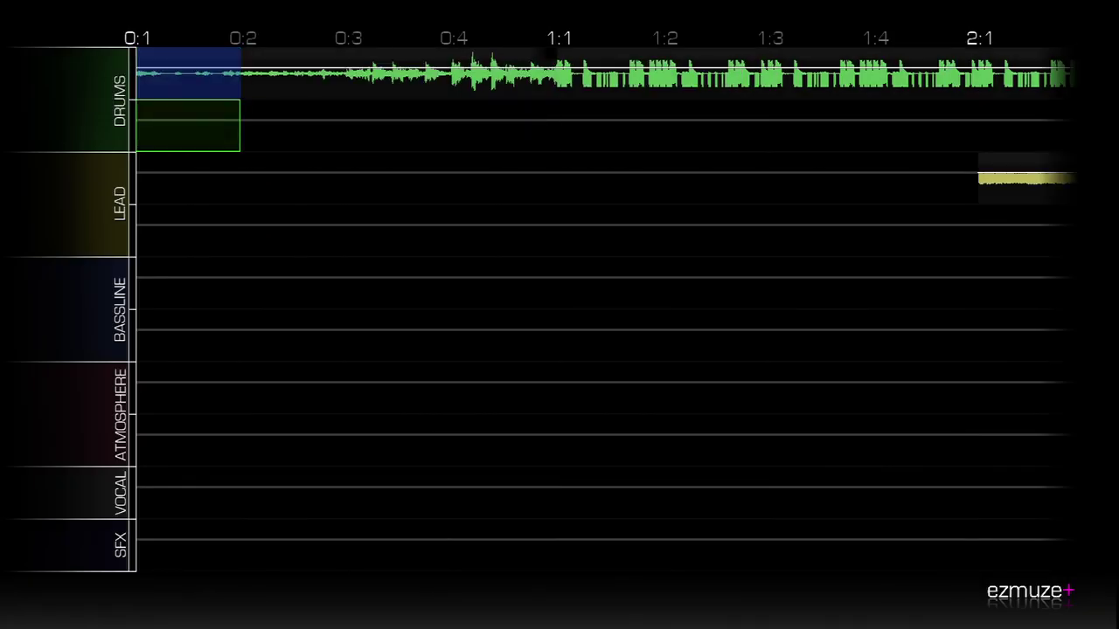
{"action": "key", "text": "Return"}
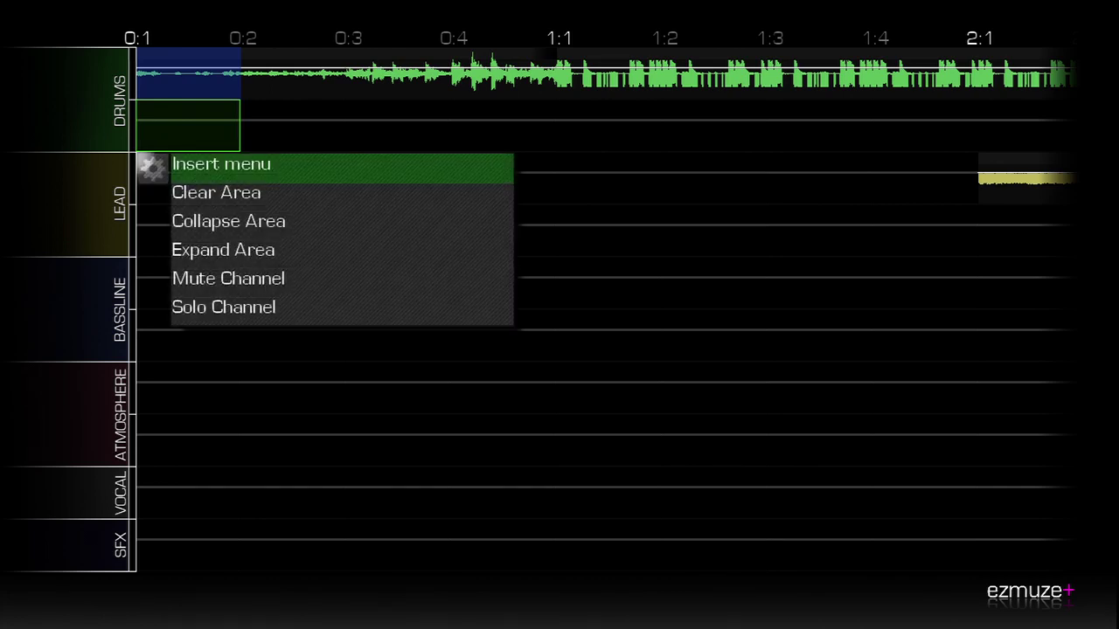
{"action": "key", "text": "Return"}
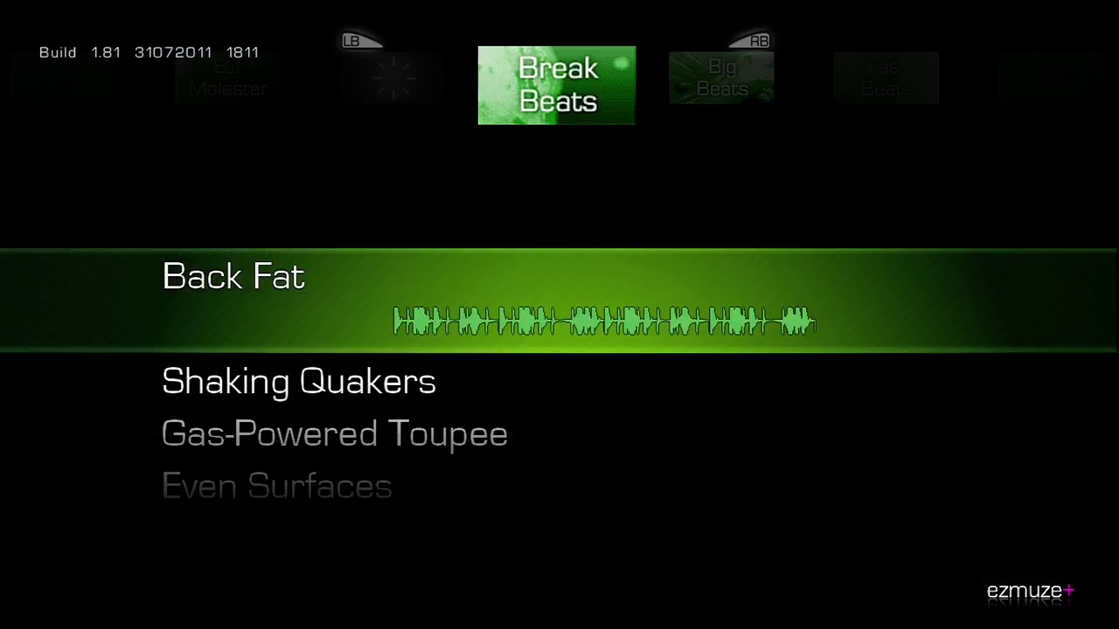
Preview Break Beats and Big Beats loops such as Even Surfaces, Crazy Food!, Crust and Tetherballistics
{"action": "key", "text": "Down"}
{"action": "key", "text": "Down"}
{"action": "key", "text": "Down"}
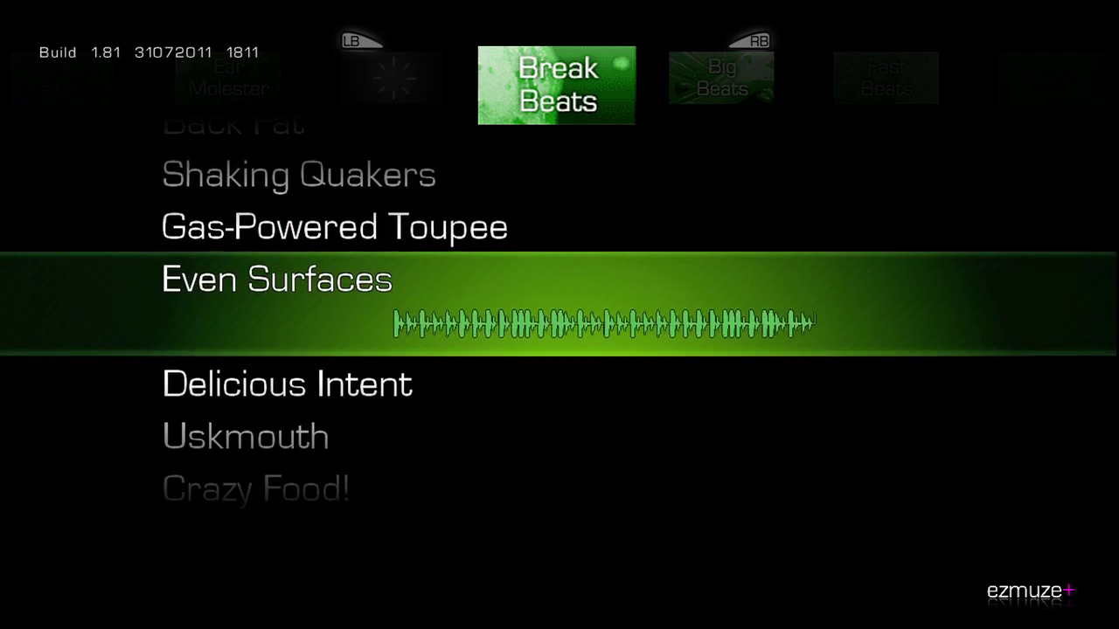
{"action": "key", "text": "Down"}
{"action": "key", "text": "Down"}
{"action": "key", "text": "Down"}
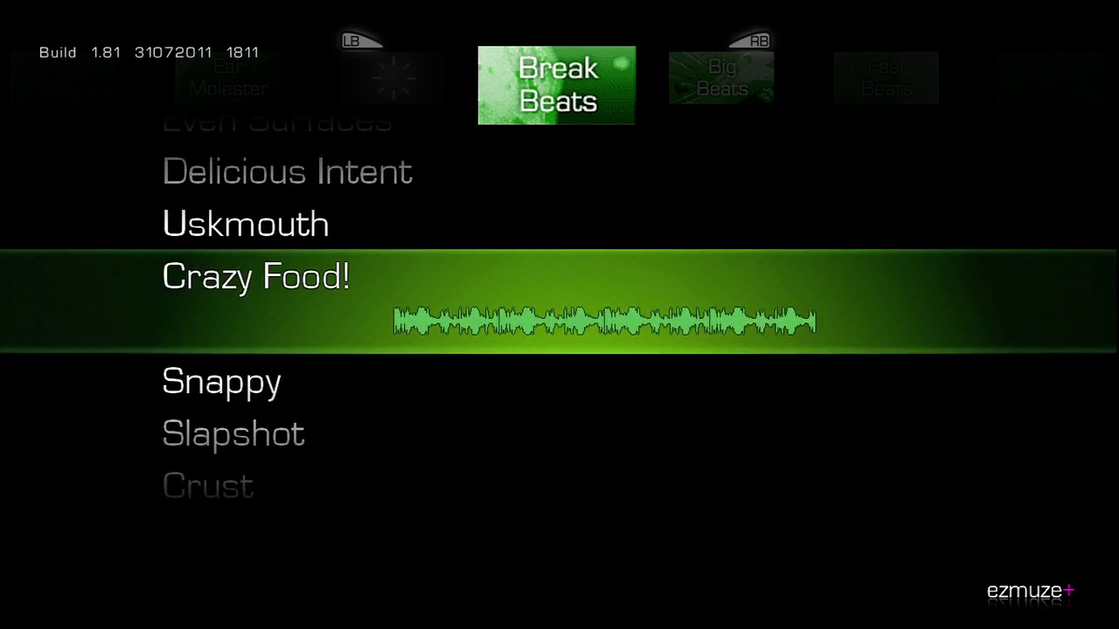
{"action": "key", "text": "Down"}
{"action": "key", "text": "Down"}
{"action": "key", "text": "Down"}
{"action": "key", "text": "Down"}
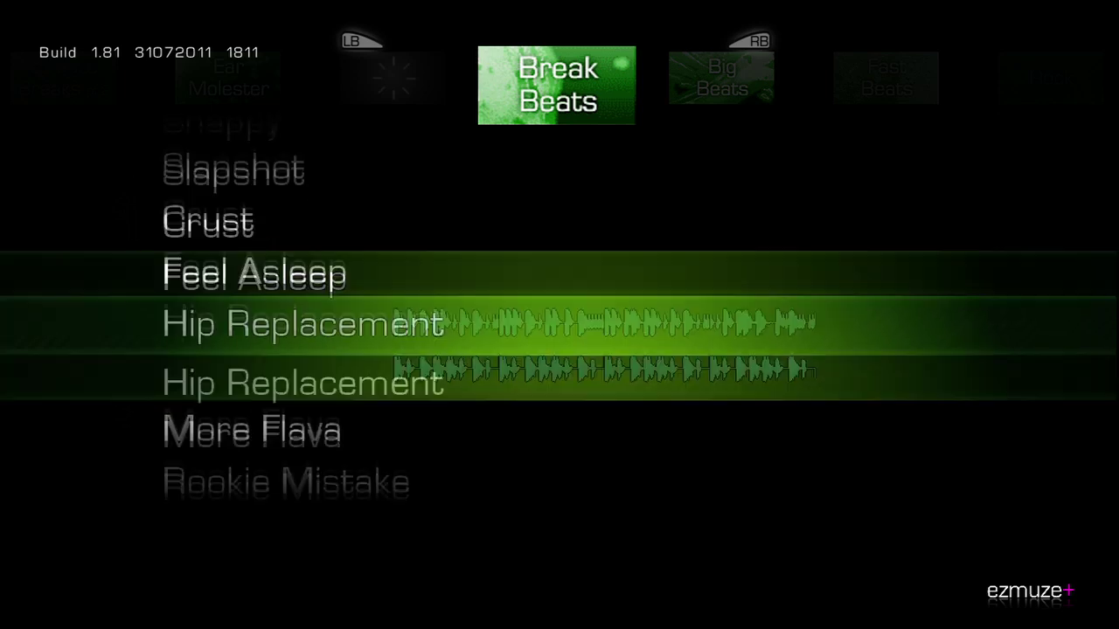
{"action": "key", "text": "Down"}
{"action": "key", "text": "Down"}
{"action": "key", "text": "Down"}
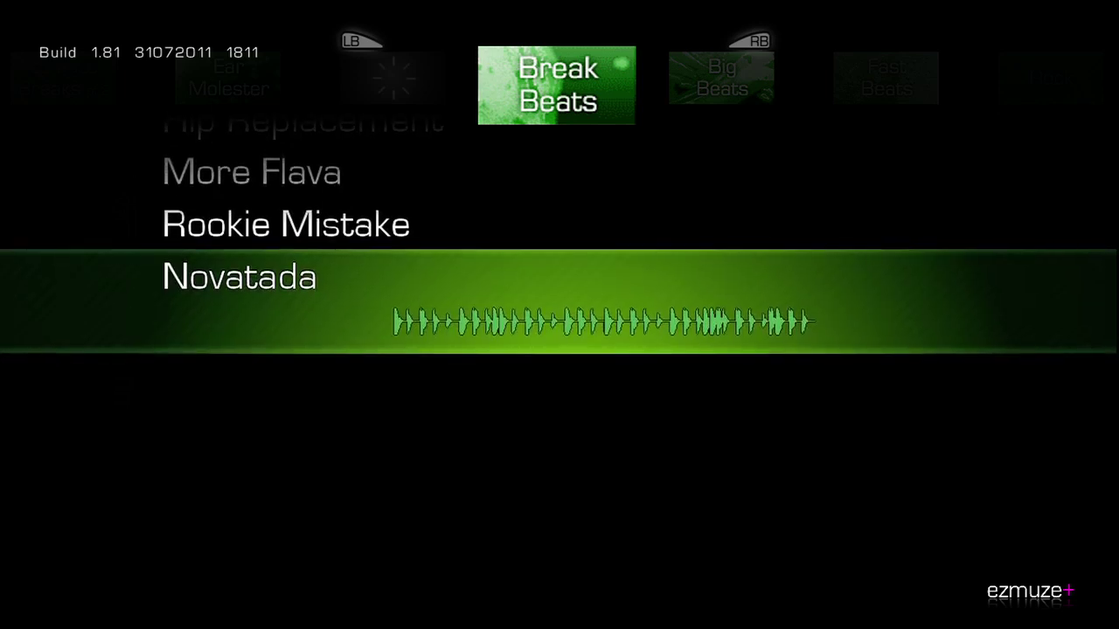
{"action": "key", "text": "Up"}
{"action": "key", "text": "Up"}
{"action": "key", "text": "Up"}
{"action": "key", "text": "Up"}
{"action": "key", "text": "Up"}
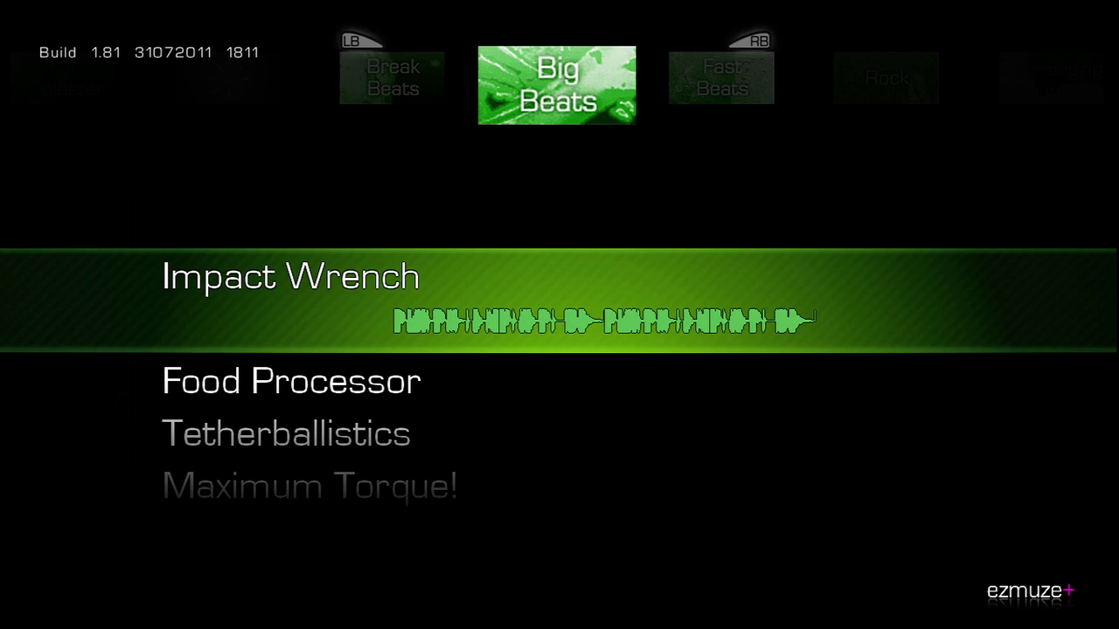
{"action": "key", "text": "Down"}
{"action": "key", "text": "Down"}
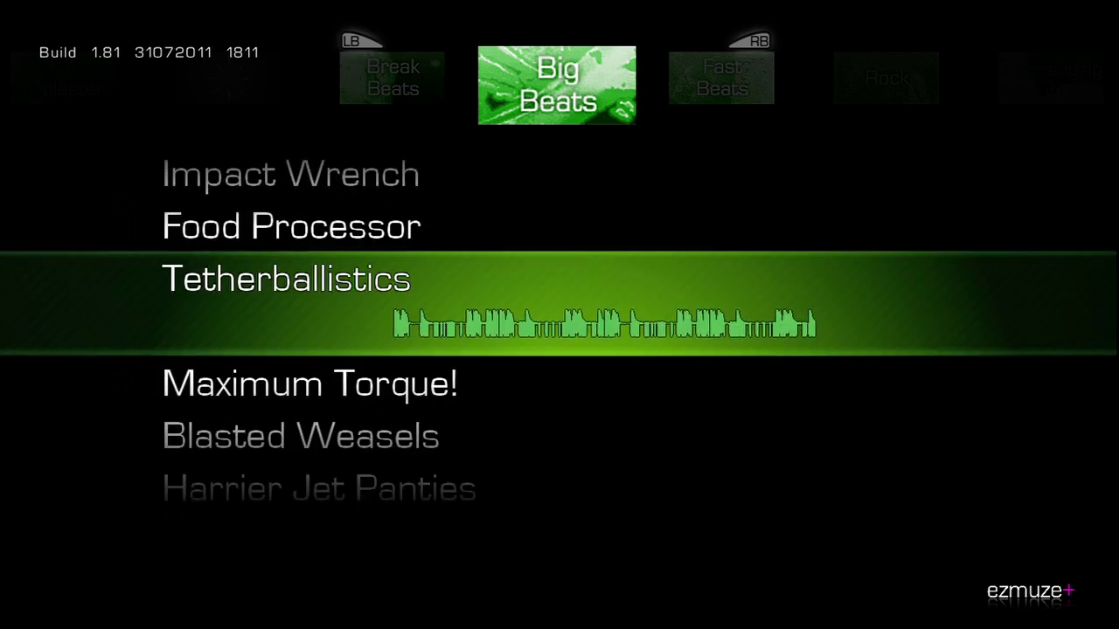
{"action": "key", "text": "Down"}
{"action": "key", "text": "Down"}
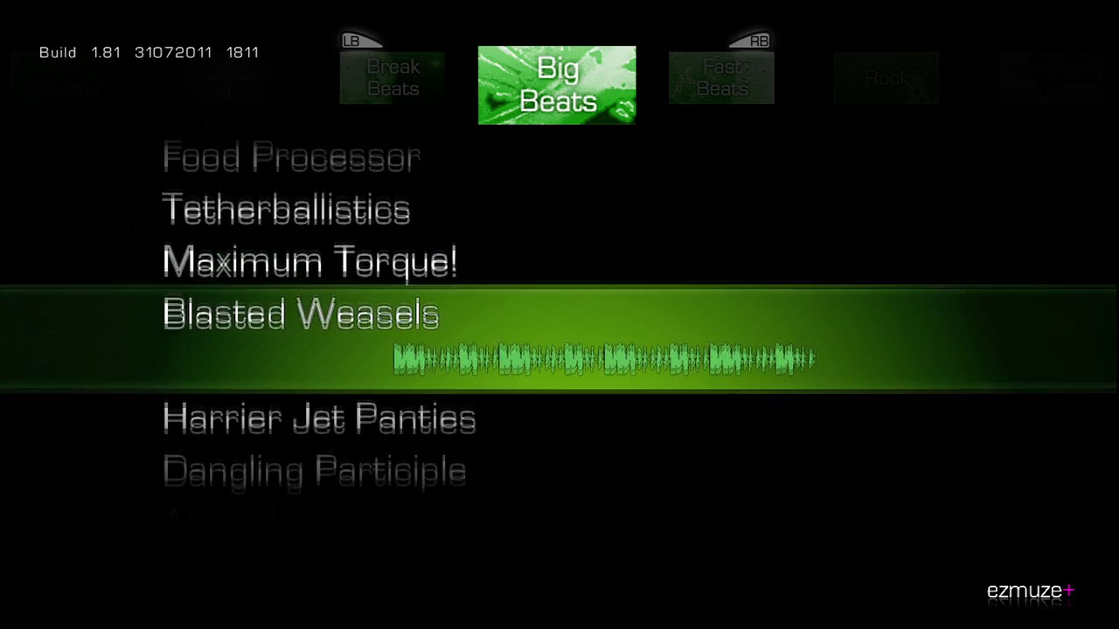
Preview loops in the Fast Beats and Rock categories
{"action": "key", "text": "Down"}
{"action": "key", "text": "Right"}
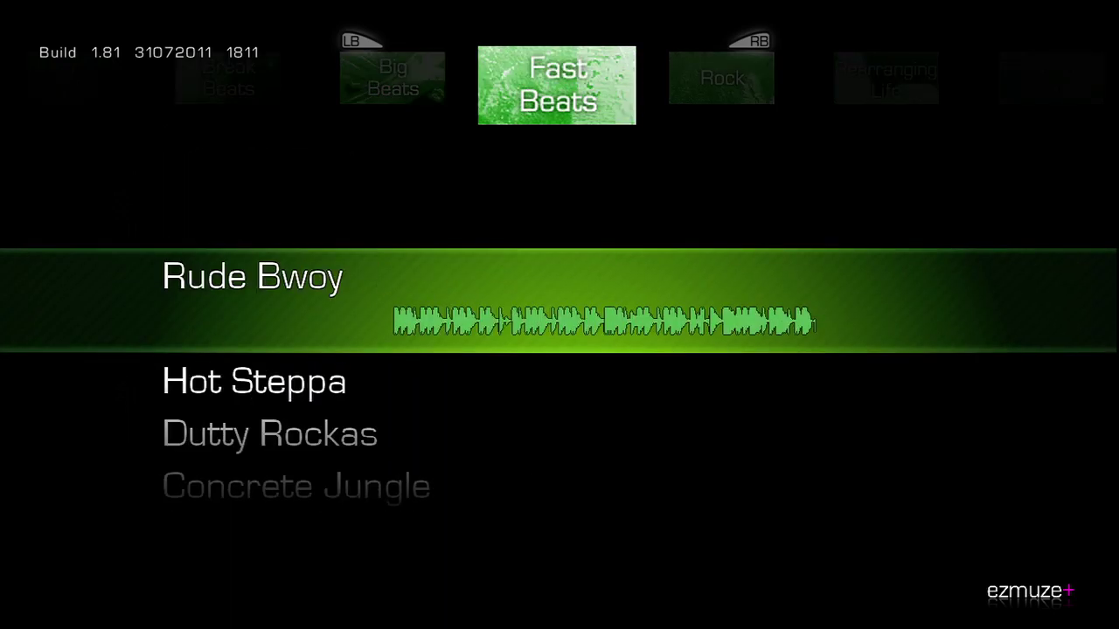
{"action": "key", "text": "Down"}
{"action": "key", "text": "Down"}
{"action": "key", "text": "Down"}
{"action": "key", "text": "Down"}
{"action": "key", "text": "Down"}
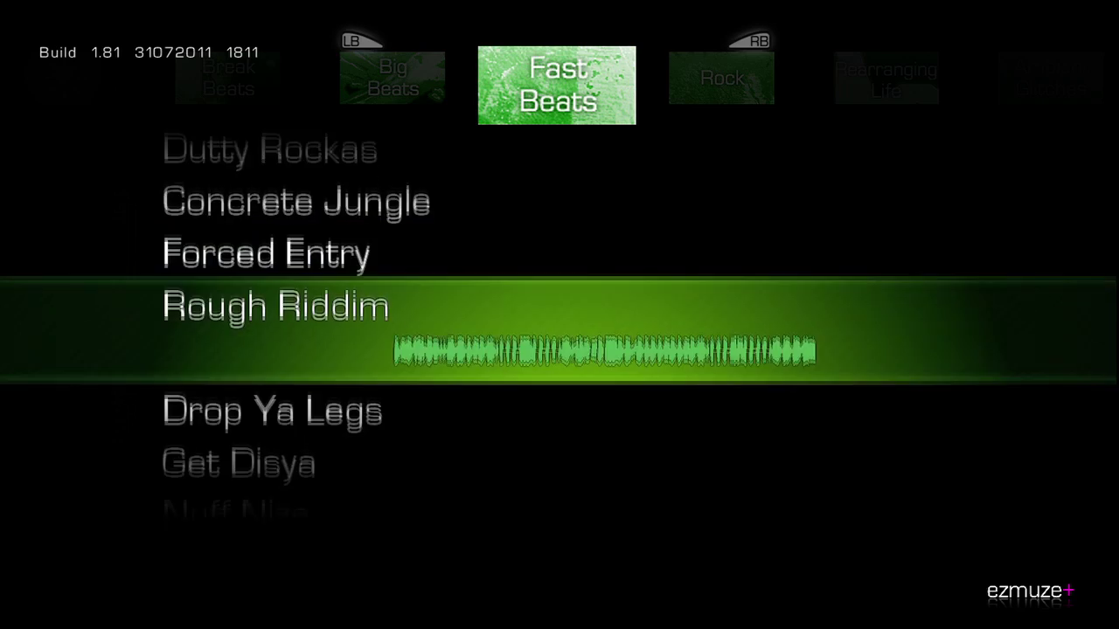
{"action": "key", "text": "Down"}
{"action": "key", "text": "Right"}
{"action": "key", "text": "Down"}
{"action": "key", "text": "Down"}
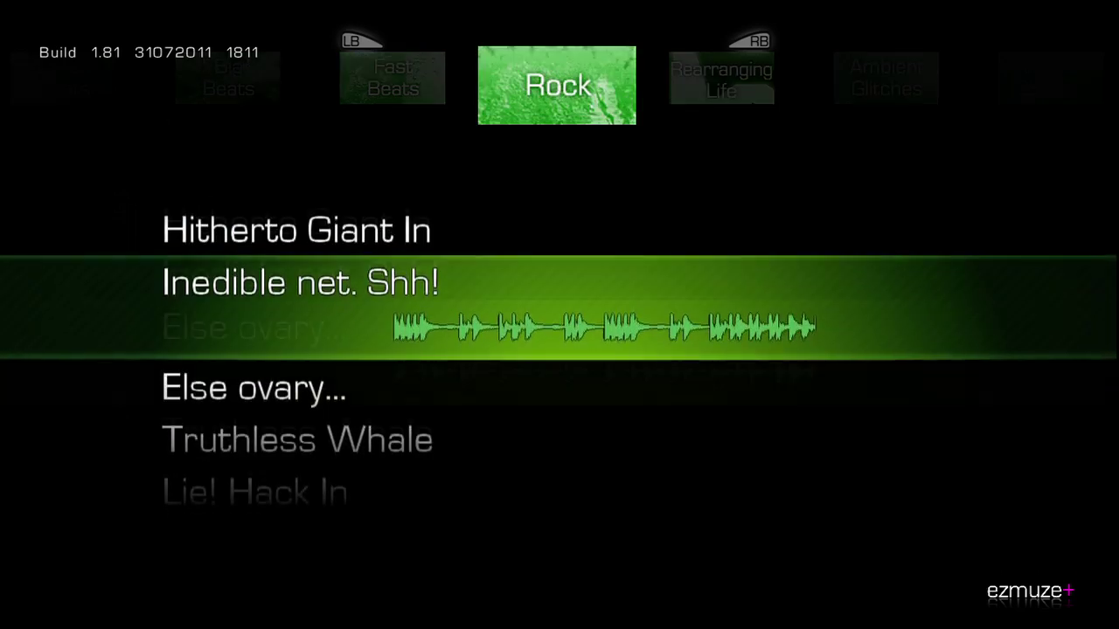
{"action": "key", "text": "Down"}
Skim Rearranging Life, Ambient Glitches and Ethnic Beats, then insert an Oontz drum loop
{"action": "key", "text": "Down"}
{"action": "key", "text": "Down"}
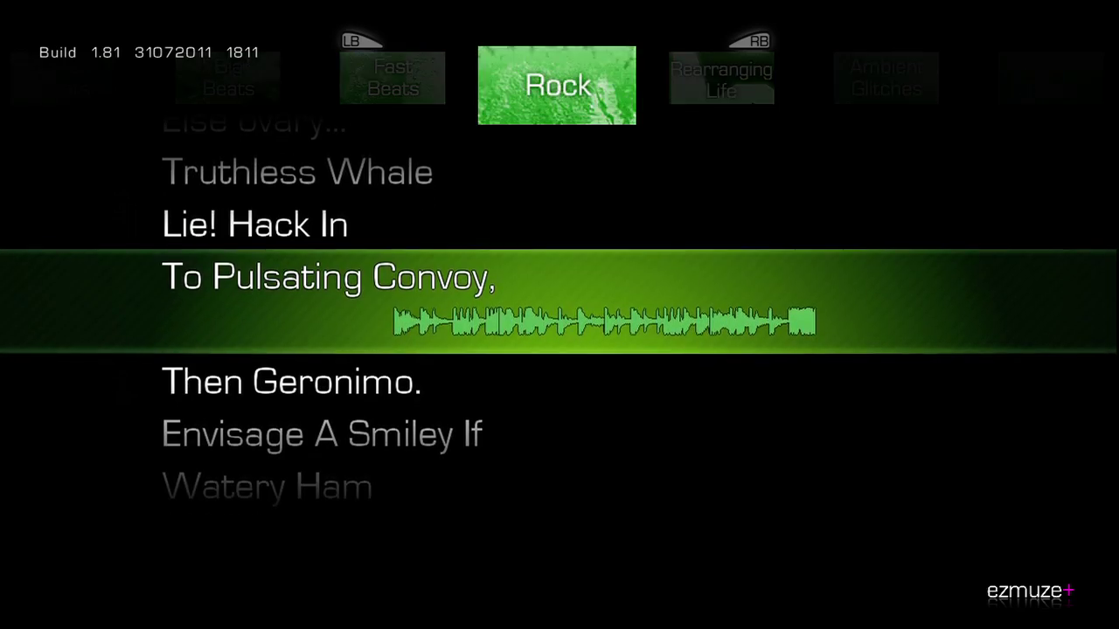
{"action": "key", "text": "Down"}
{"action": "key", "text": "Right"}
{"action": "key", "text": "Down"}
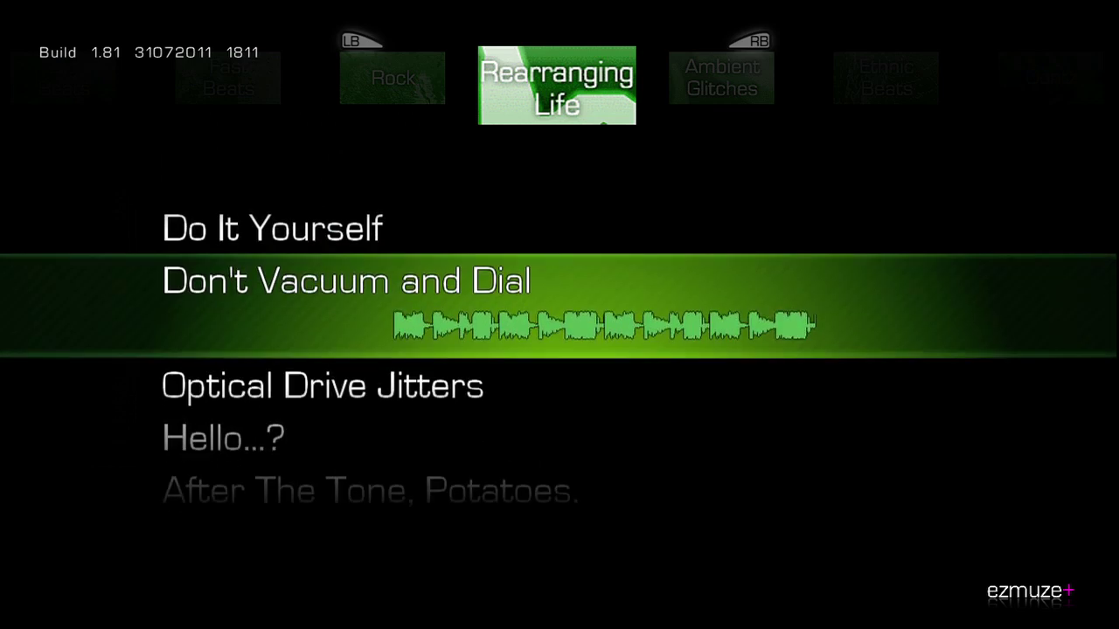
{"action": "key", "text": "Down"}
{"action": "key", "text": "Right"}
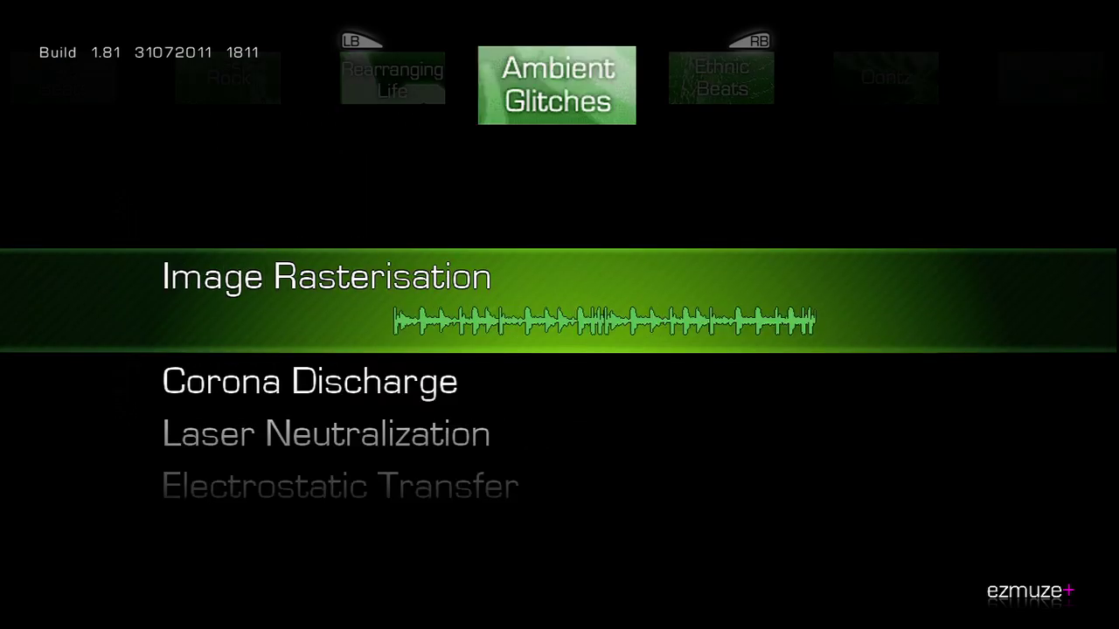
{"action": "key", "text": "Down"}
{"action": "key", "text": "Down"}
{"action": "key", "text": "Down"}
{"action": "key", "text": "Down"}
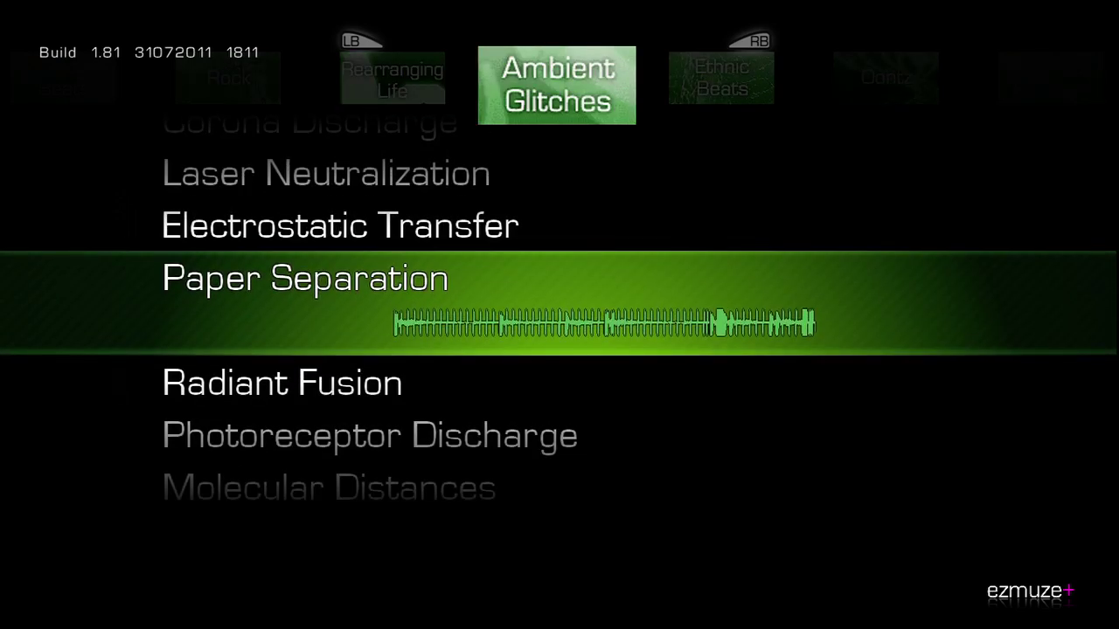
{"action": "key", "text": "Right"}
{"action": "key", "text": "Down"}
{"action": "key", "text": "Down"}
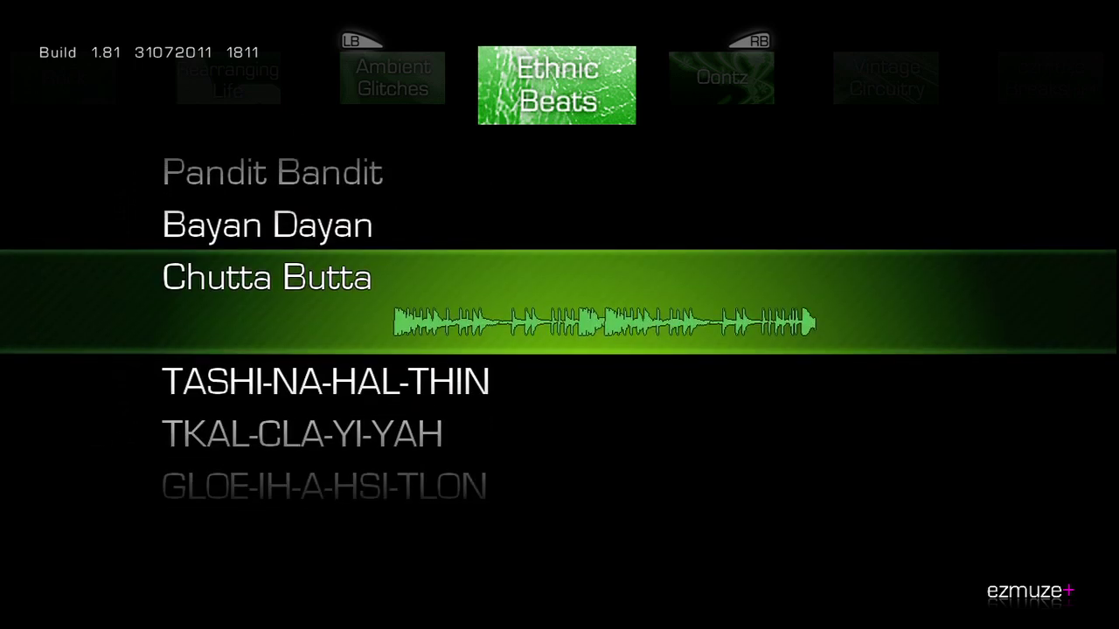
{"action": "key", "text": "Right"}
{"action": "key", "text": "Return"}
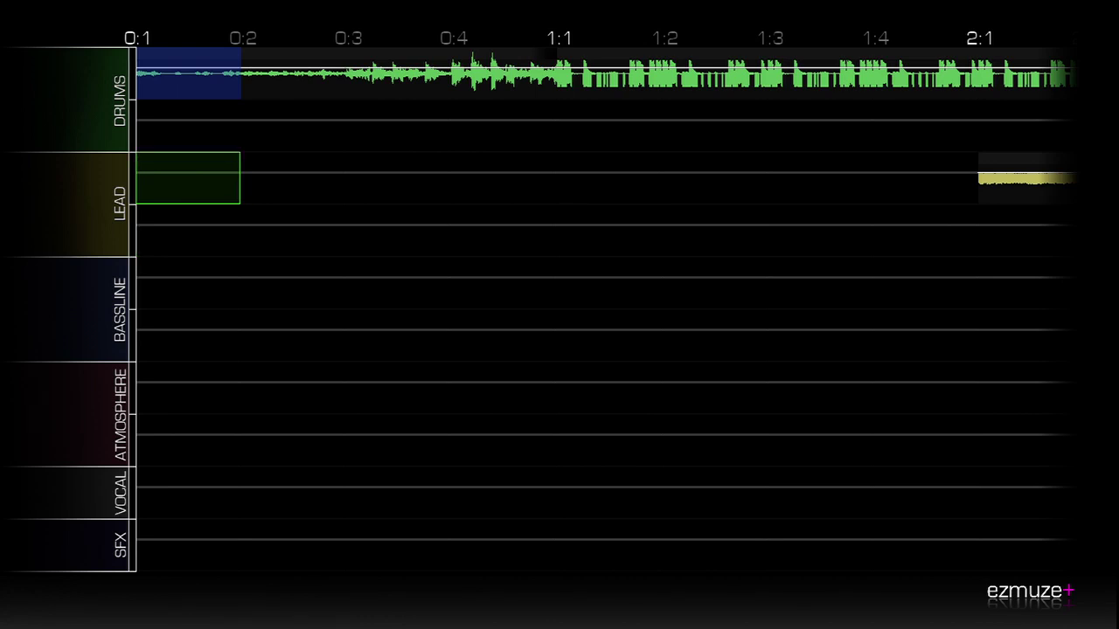
Open the Insert sample browser at the start of the Lead track
{"action": "key", "text": "Return"}
{"action": "key", "text": "Down"}
{"action": "key", "text": "Up"}
{"action": "key", "text": "Return"}
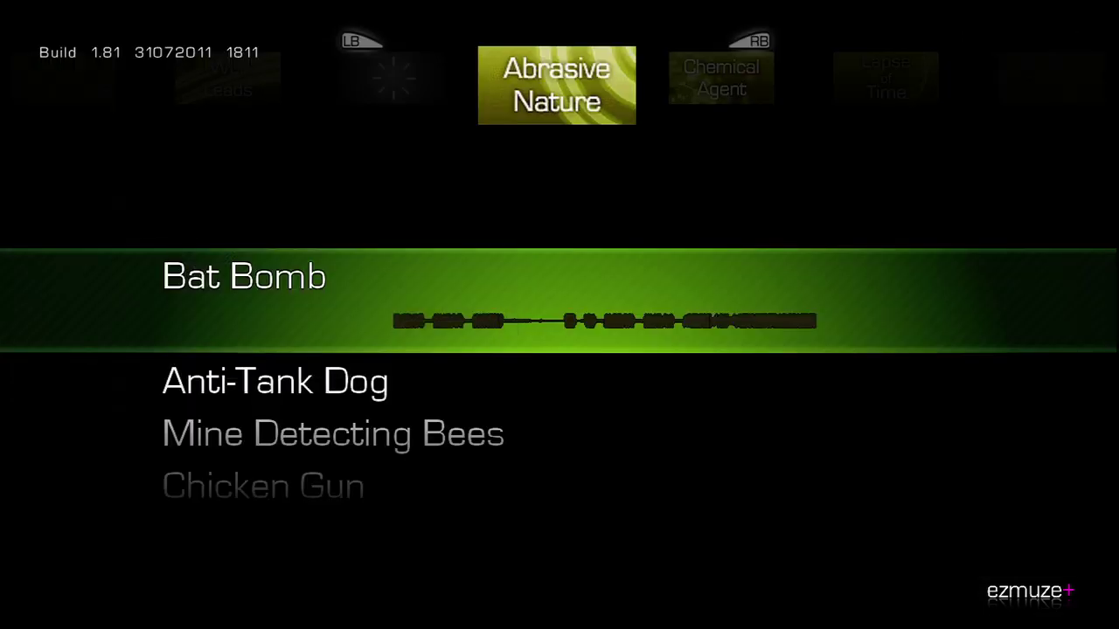
Preview Abrasive Nature leads, then insert Ground Zero from Symphony of the Robot Kid
{"action": "key", "text": "Down"}
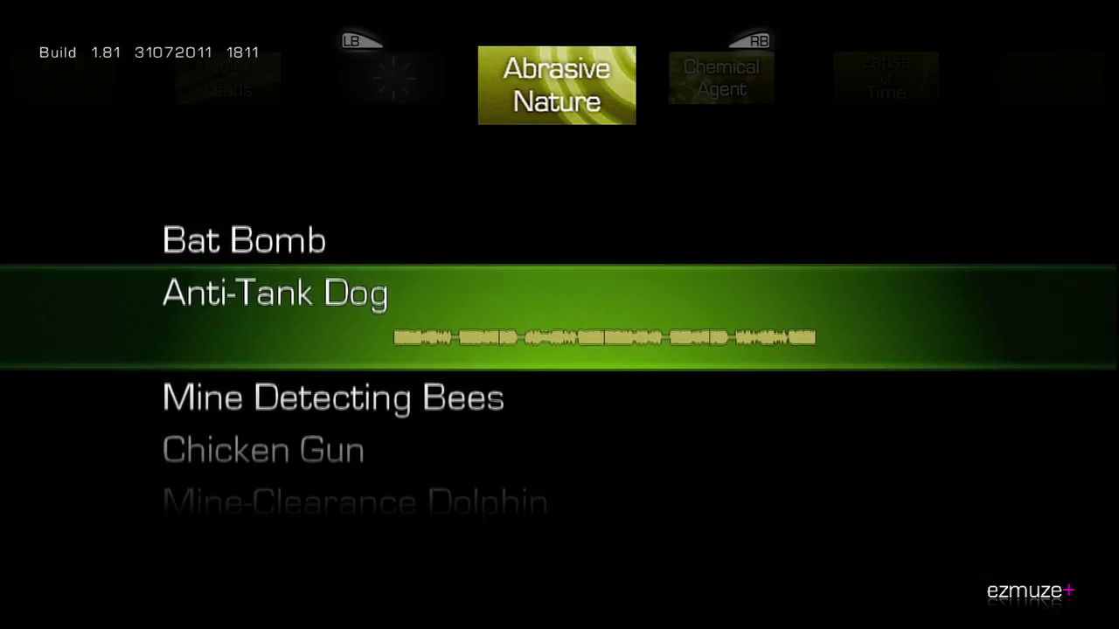
{"action": "key", "text": "Down"}
{"action": "key", "text": "Down"}
{"action": "key", "text": "Down"}
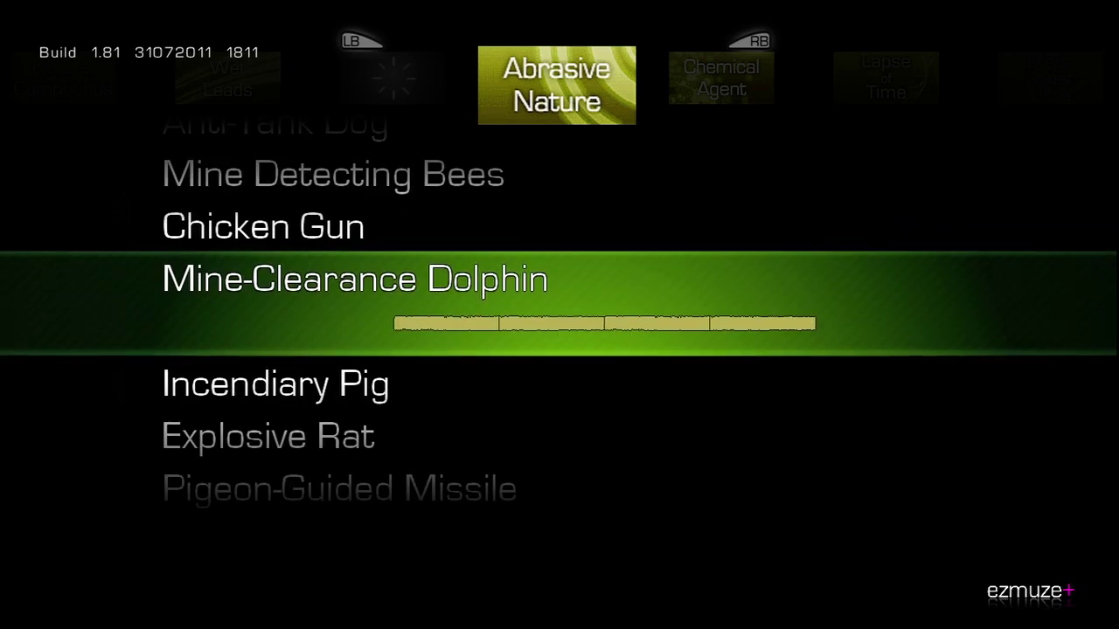
{"action": "key", "text": "Left"}
{"action": "key", "text": "Left"}
{"action": "key", "text": "Left"}
{"action": "key", "text": "Left"}
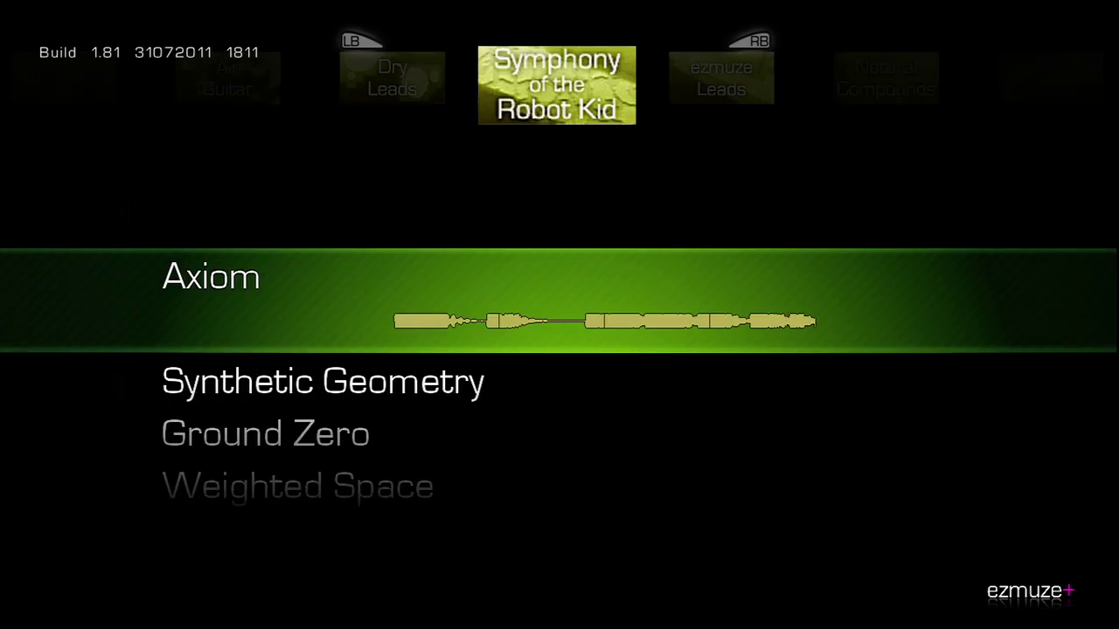
{"action": "key", "text": "Left"}
{"action": "key", "text": "Right"}
{"action": "key", "text": "Down"}
{"action": "key", "text": "Down"}
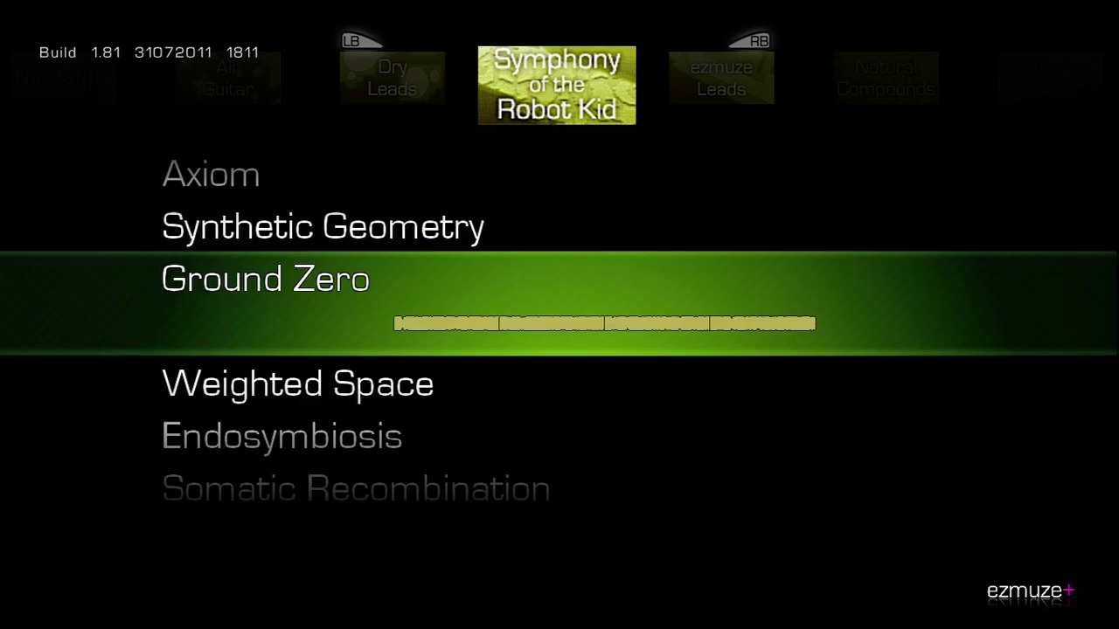
{"action": "key", "text": "Return"}
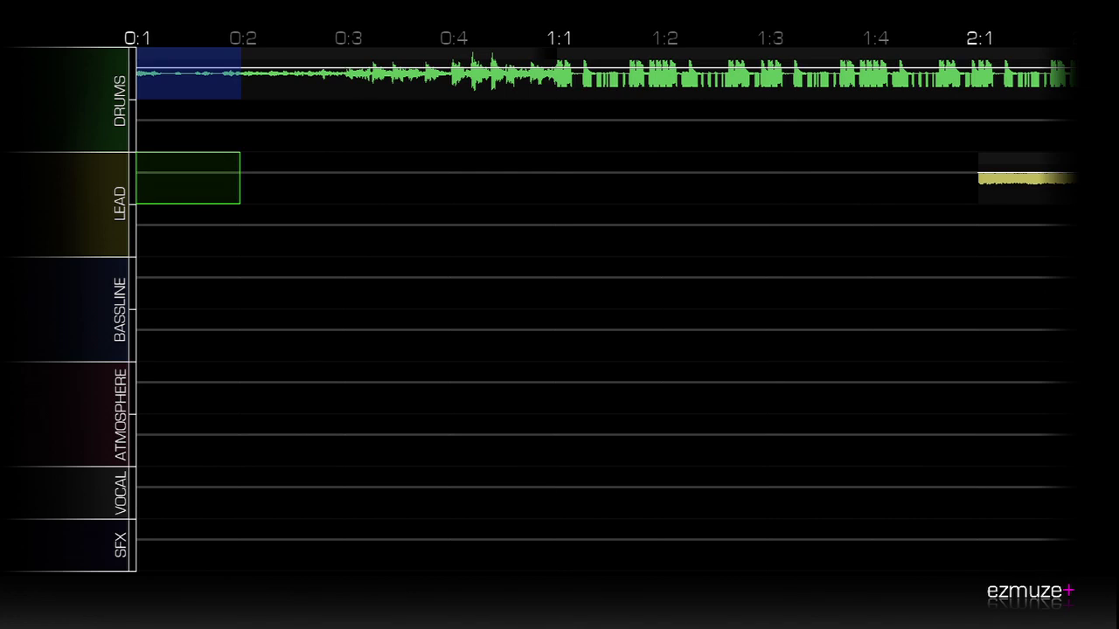
Bring up the main song menu with START and highlight Play Song
{"action": "key", "text": "Escape"}
{"action": "key", "text": "Down"}
{"action": "key", "text": "Up"}
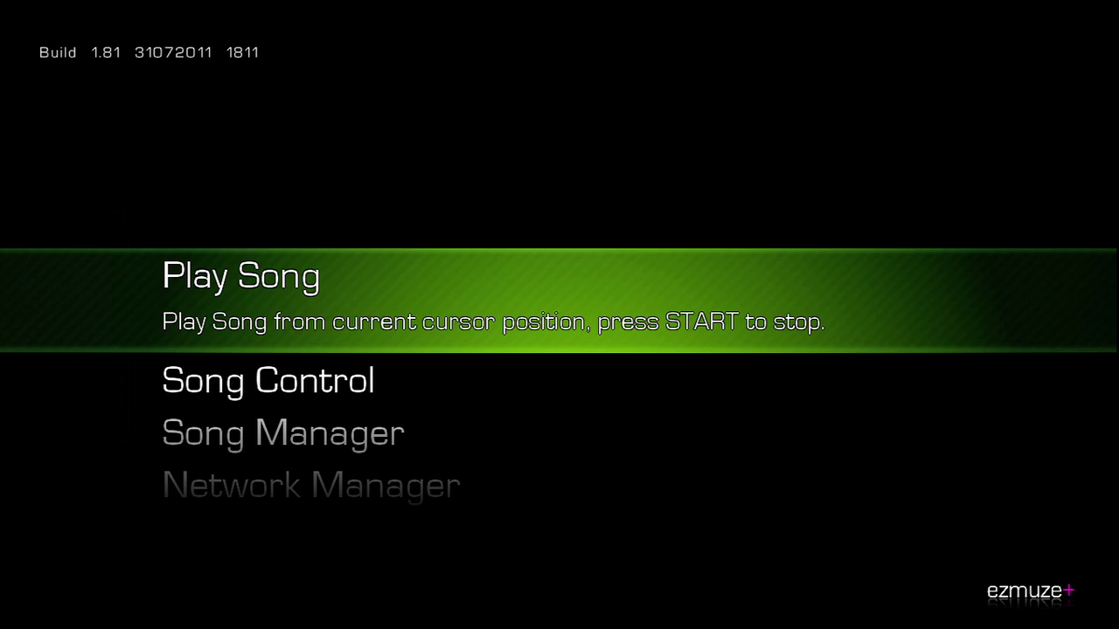
{"action": "key", "text": "Down"}
{"action": "key", "text": "Up"}
Confirm Play Song so the 110 BPM song plays from 0:1 past halfway
{"action": "key", "text": "Return"}
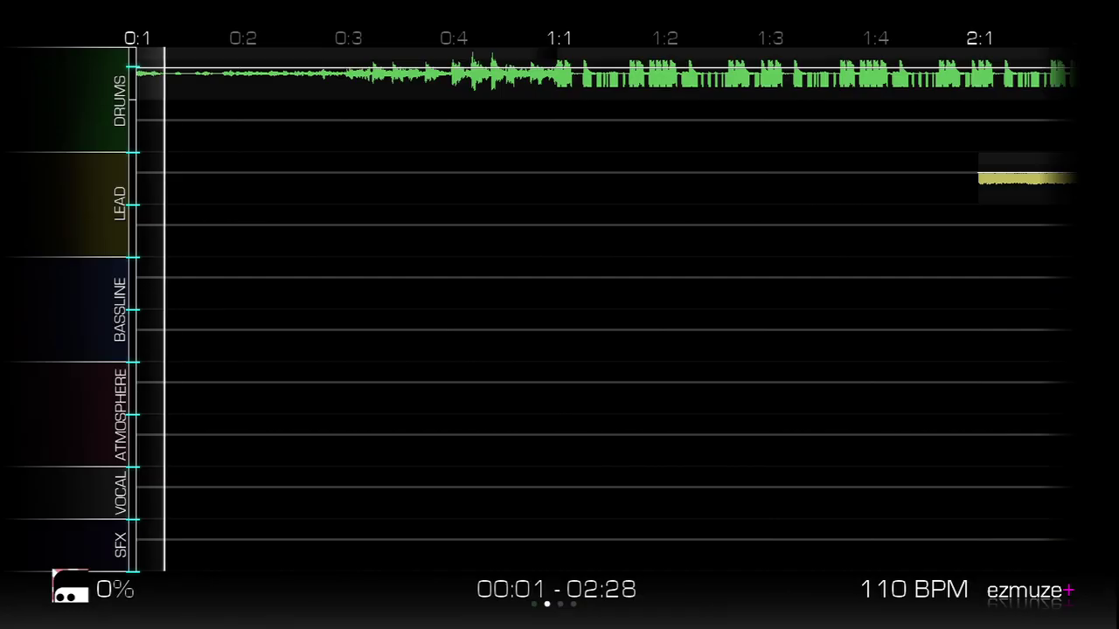